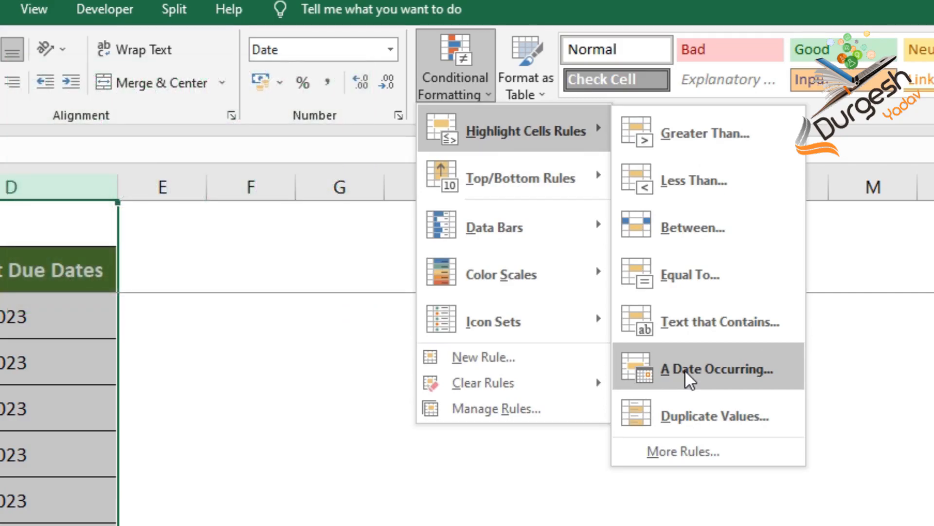
# - Highlight today's dates in the Payment Due Dates column using a date-occurring rule with Green Fill with Dark Green Text
pyautogui.click(687, 373)
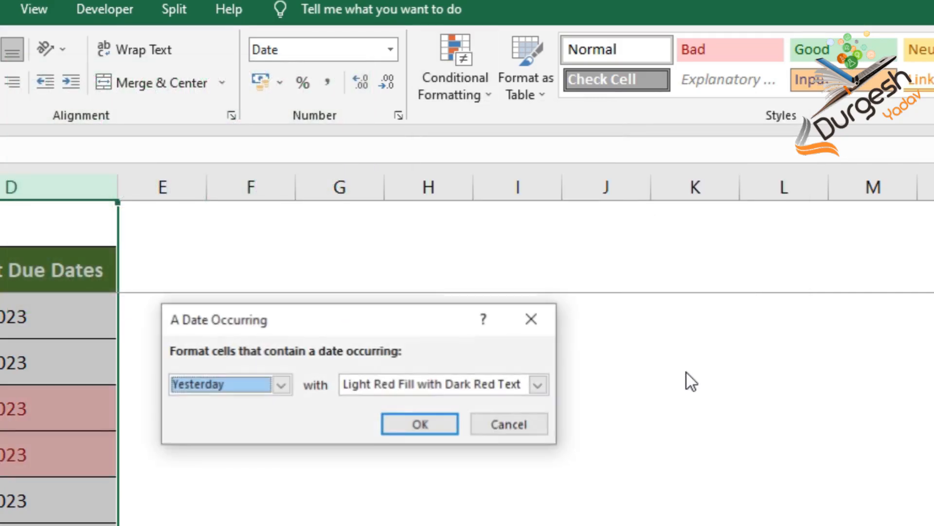
pyautogui.click(235, 392)
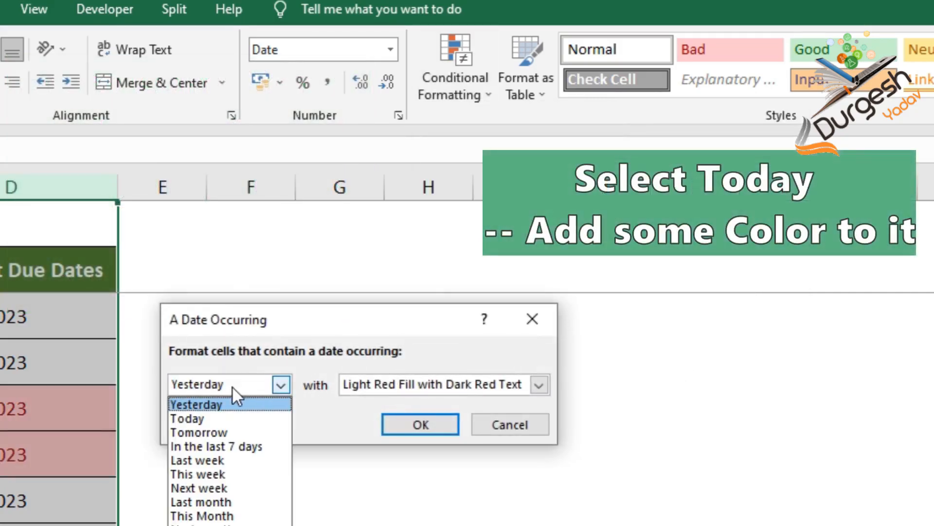
pyautogui.click(217, 420)
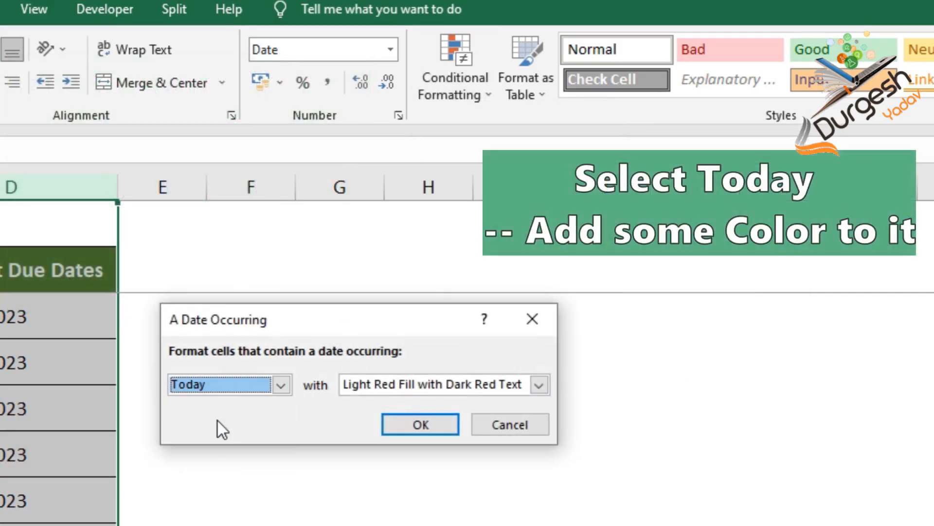
pyautogui.click(540, 386)
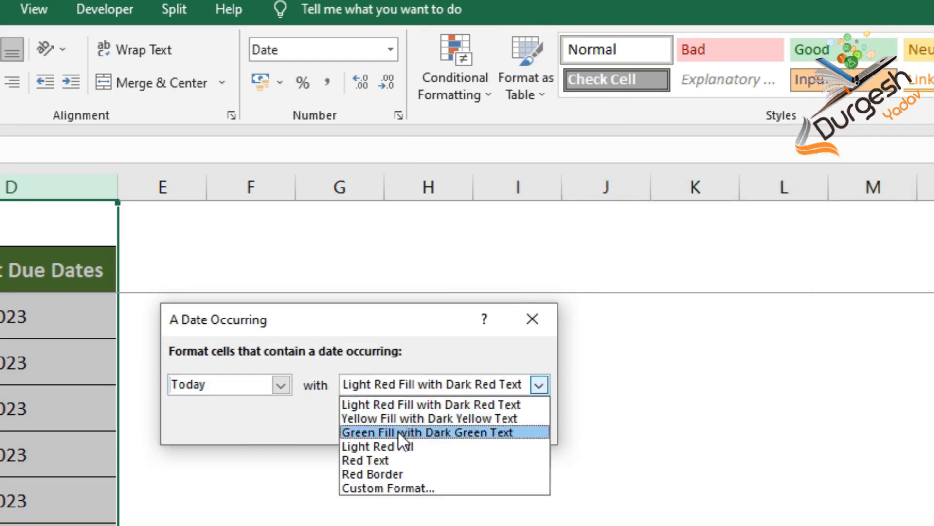
pyautogui.click(466, 432)
pyautogui.click(437, 425)
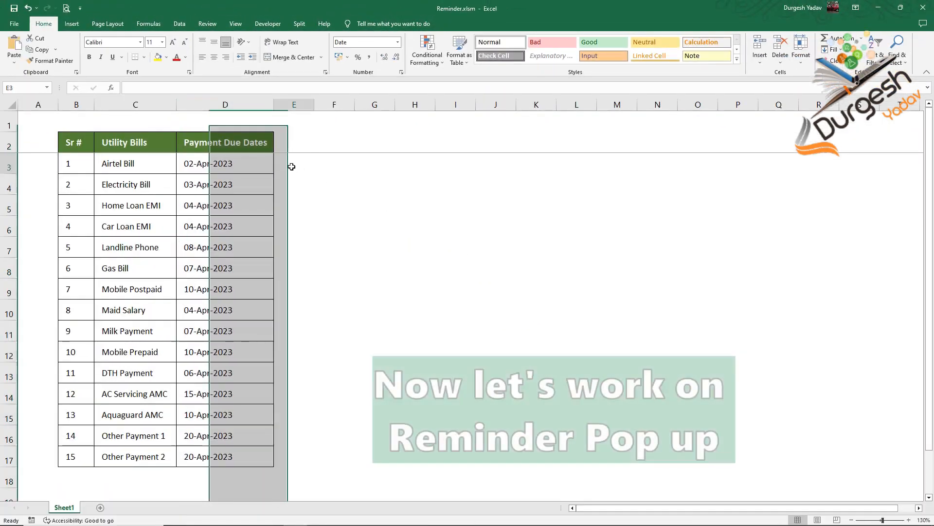
pyautogui.click(292, 167)
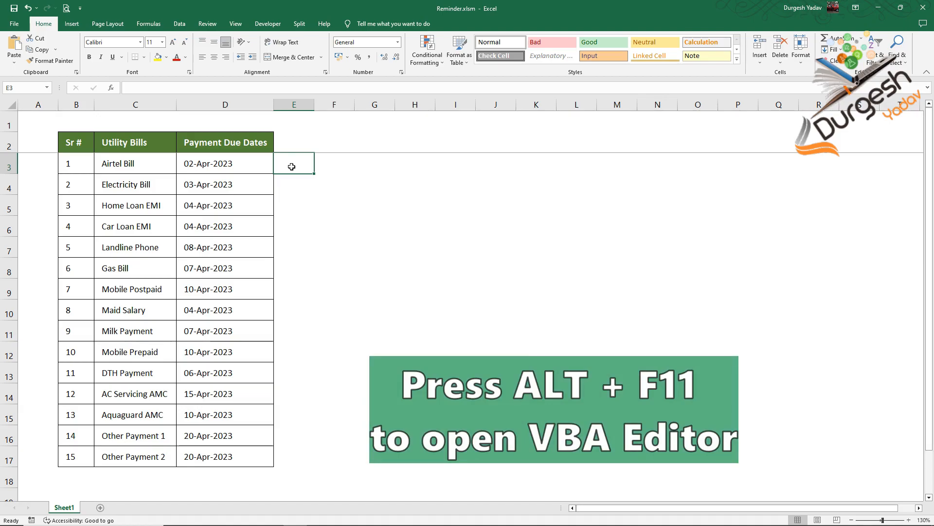
# - Paste the Workbook_Open bill reminder macro covering D3:D17 into Reminder.xlsm's ThisWorkbook module, then close the Visual Basic editor
pyautogui.hotkey('alt', 'F11')
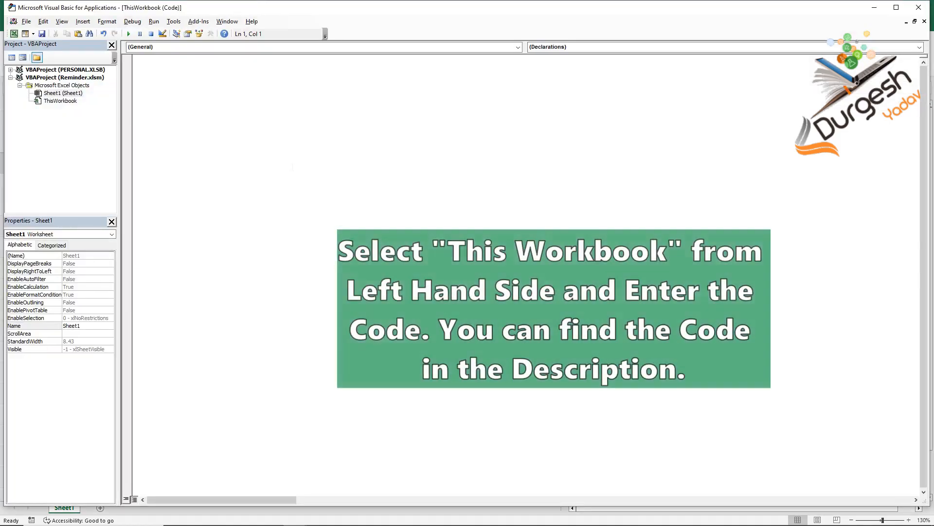
pyautogui.doubleClick(49, 101)
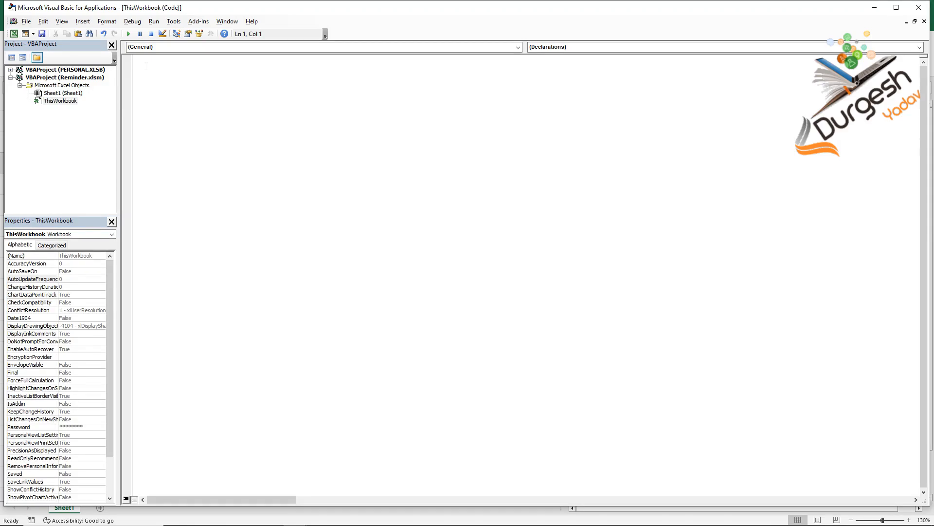
pyautogui.write('Option Explicit Private Sub Workbook_Open() Dim DateDueCol As Range Dim DateDue As Range Dim NotificationMsg As String Set DateDueCol = Range("D3:D17") \'the range of cells that contain your due dates For Each DateDue In DateDueCol \'Change H2 to the cell for bring forward reminder days in your data     If DateDue <> "" And Date = DateDue Then     \'Change the offset value to pick up the invoice number column in your data         NotificationMsg = NotificationMsg & " " & DateDue.Offset(0, -1) & ","     End If Next DateDue If NotificationMsg = "" Then MsgBox "You don\'t have any Bills today." Else: MsgBox "The following Bills are to be Paid today: " & NotificationMsg End If End Sub')
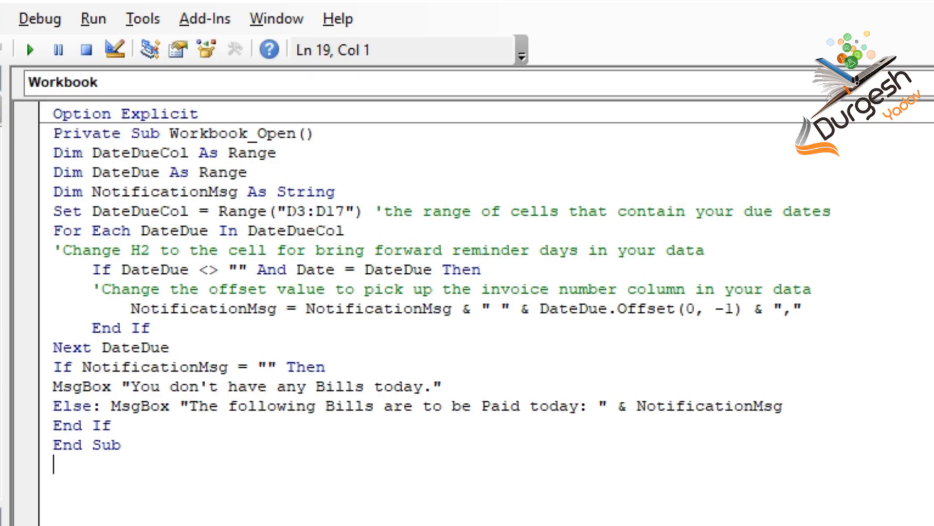
pyautogui.moveTo(287, 211); pyautogui.dragTo(345, 211)
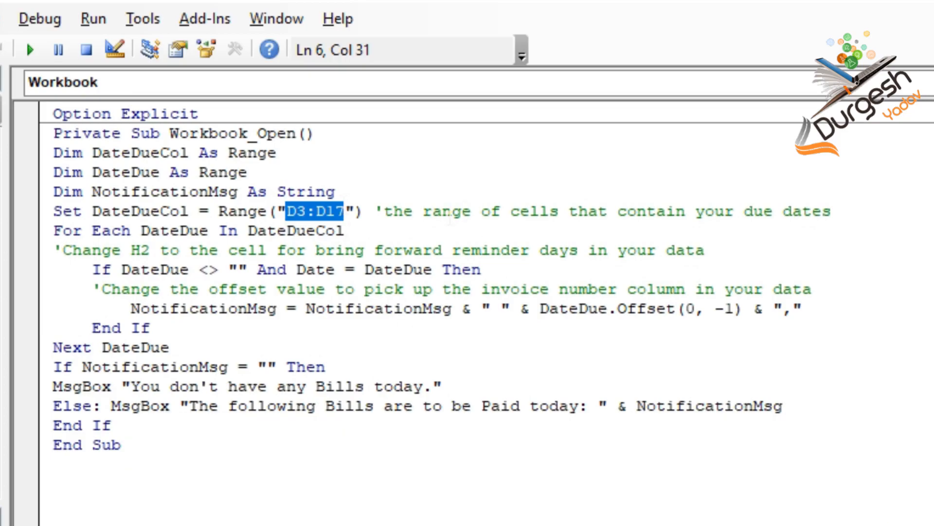
pyautogui.click(446, 226)
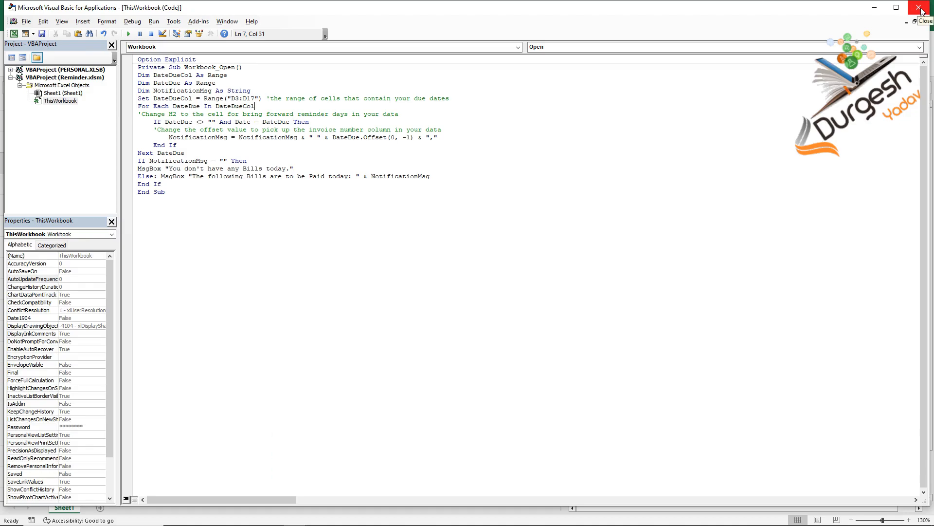
pyautogui.click(919, 8)
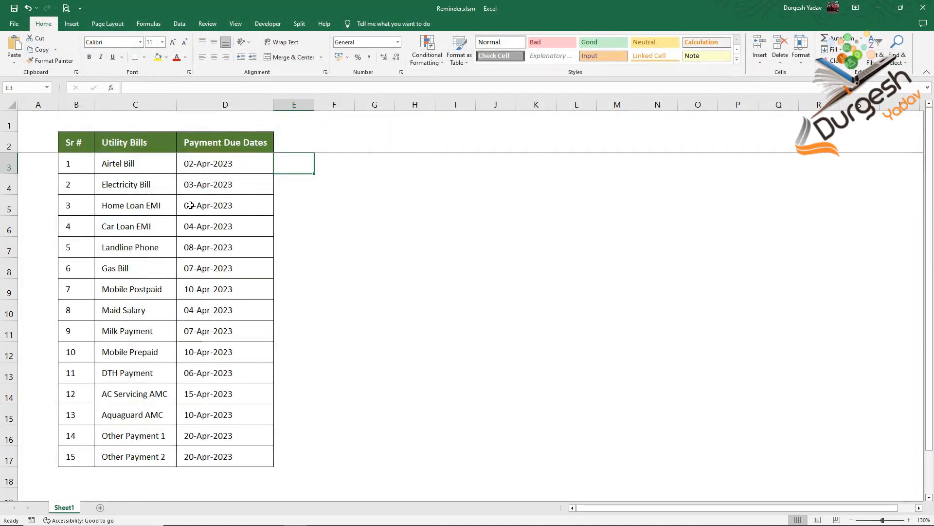
# - Change the Home Loan EMI payment due date in D5 to 05-04-2023
pyautogui.click(190, 204)
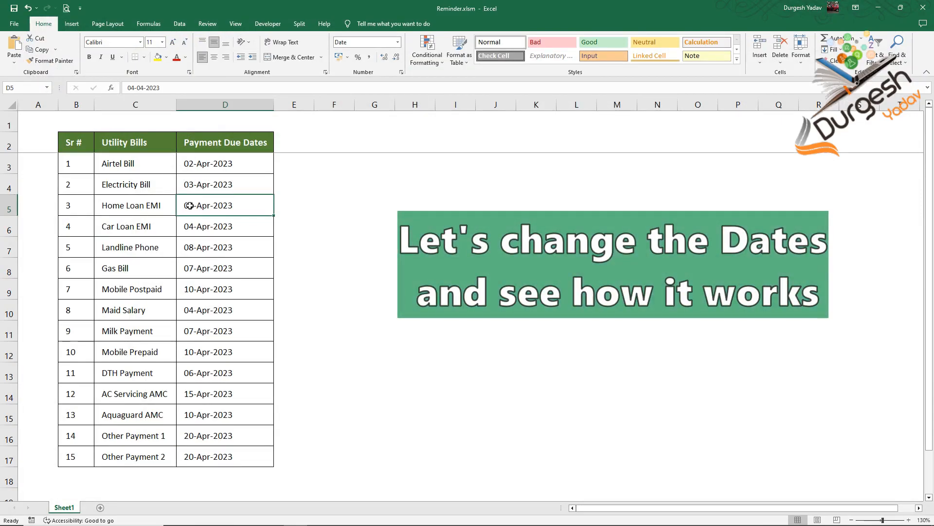
pyautogui.press('F2')
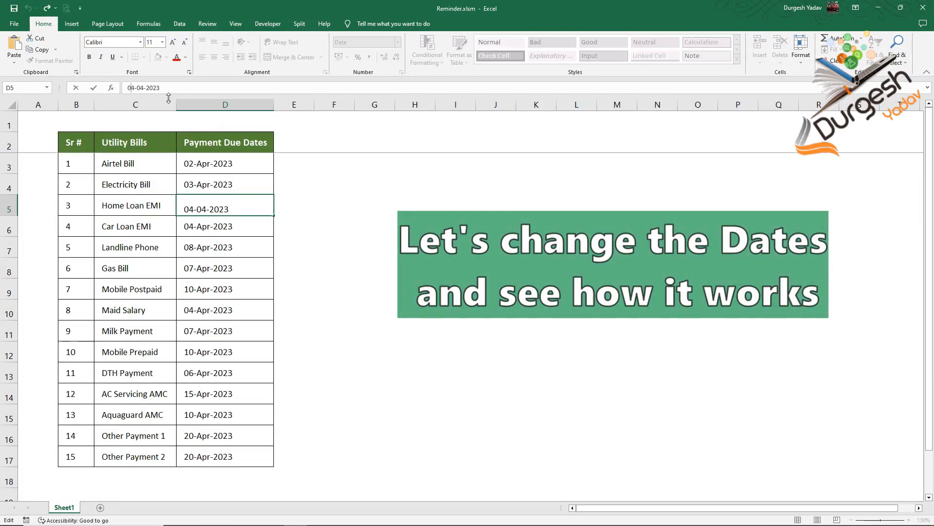
pyautogui.press('BackSpace')
pyautogui.write('5')
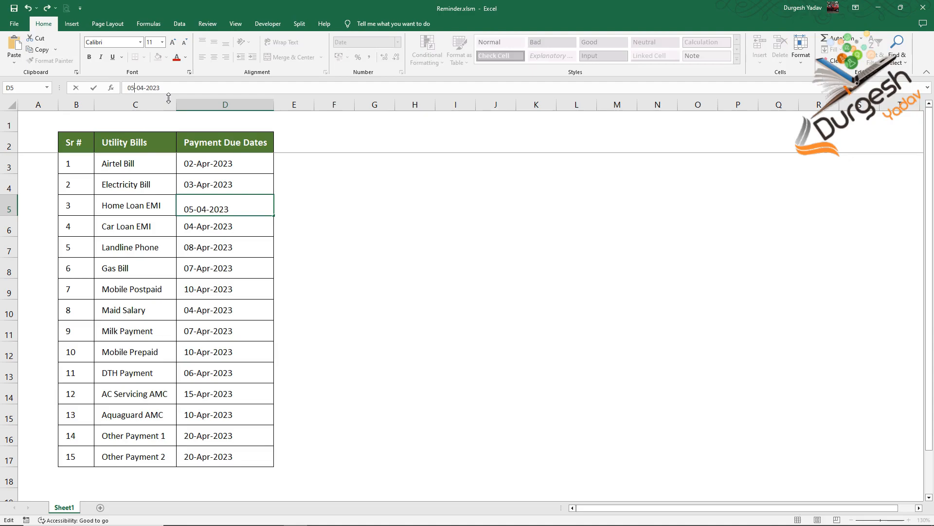
pyautogui.press('Return')
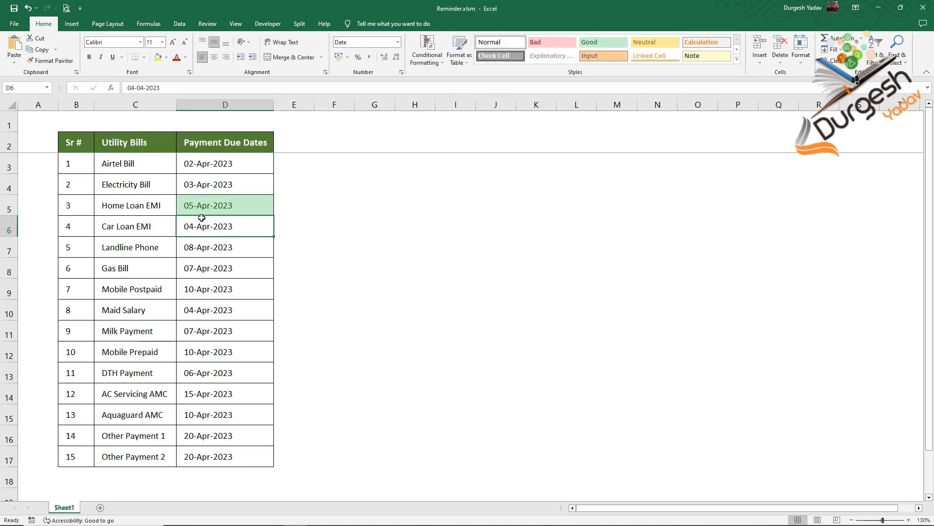
# - Change the Car Loan EMI payment due date in D6 to 05-04-2023
pyautogui.click(135, 88)
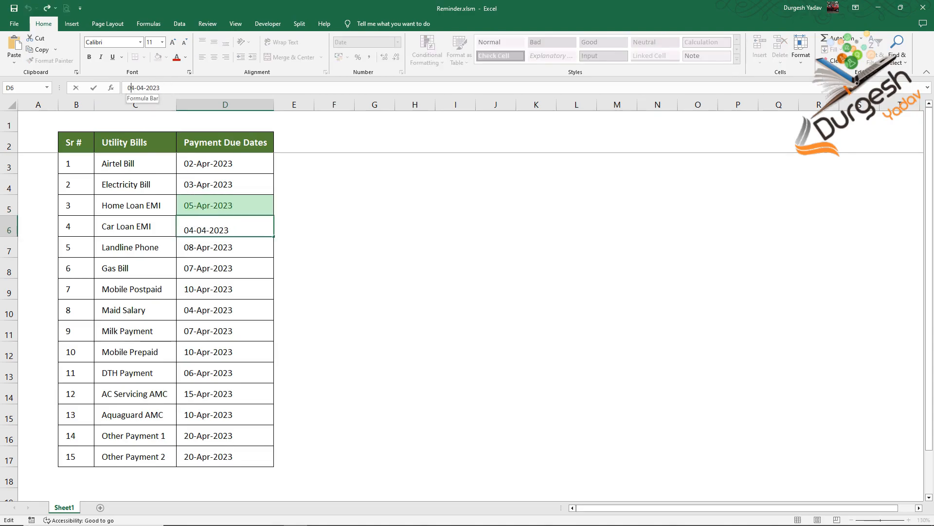
pyautogui.press('BackSpace')
pyautogui.write('5')
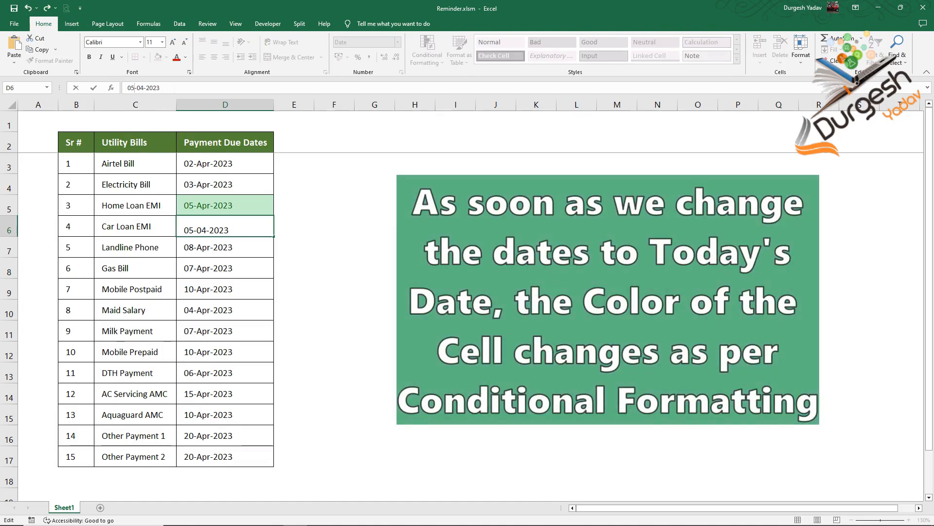
pyautogui.click(384, 251)
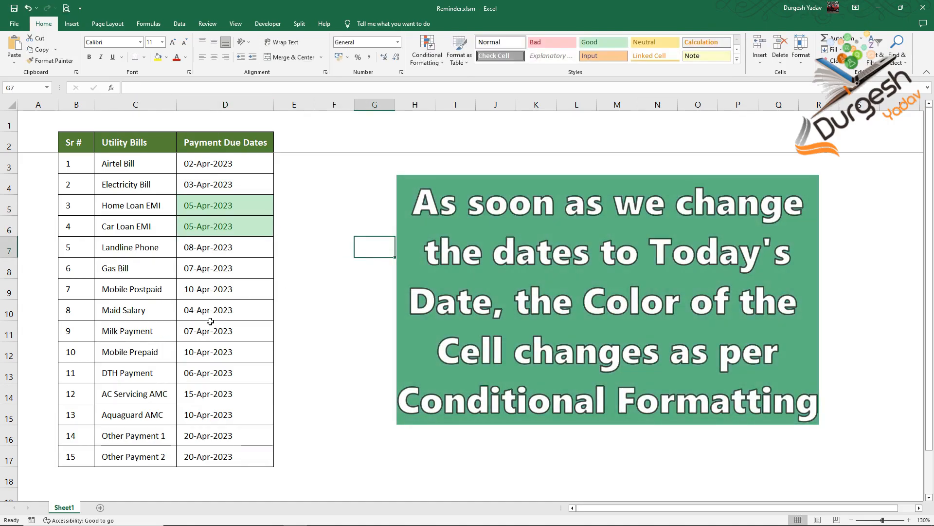
# - Change the Milk Payment due date in D11 to 05-04-2023
pyautogui.click(190, 331)
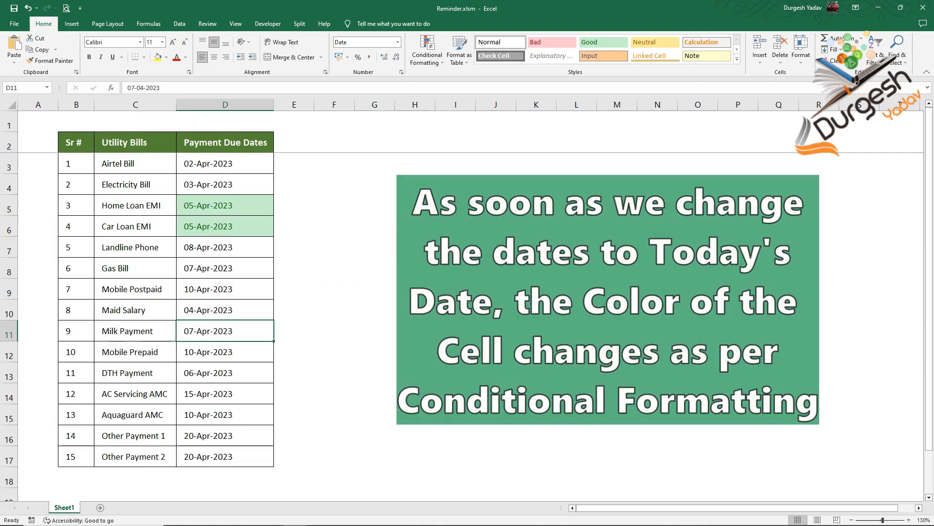
pyautogui.click(139, 91)
pyautogui.press('BackSpace')
pyautogui.write('5')
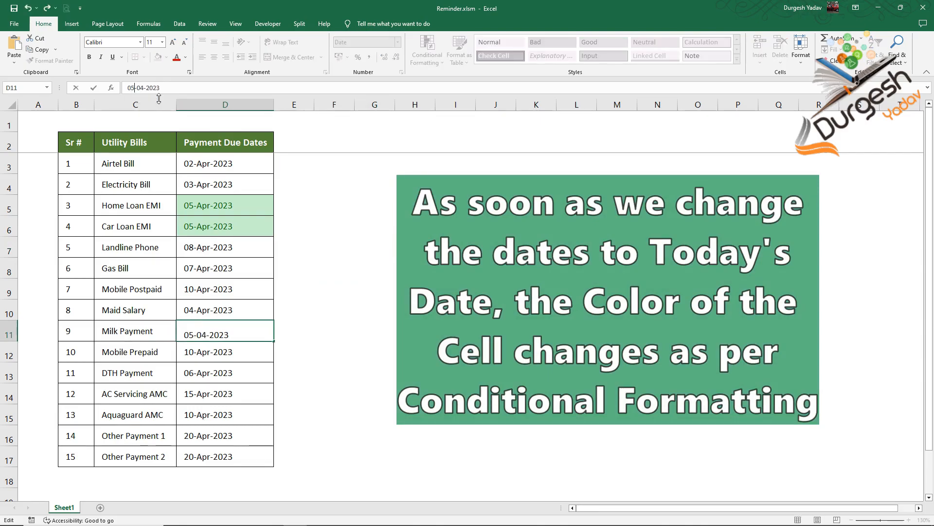
pyautogui.click(394, 312)
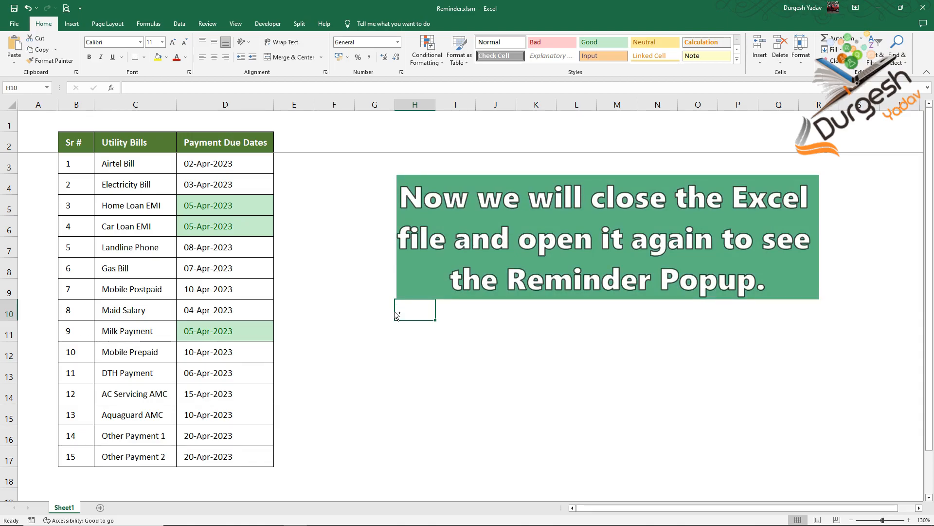
# - Close the workbook and reopen Reminder.xlsm from the DueDate Reminder folder, acknowledging the bill reminder
pyautogui.hotkey('ctrl', 'w')
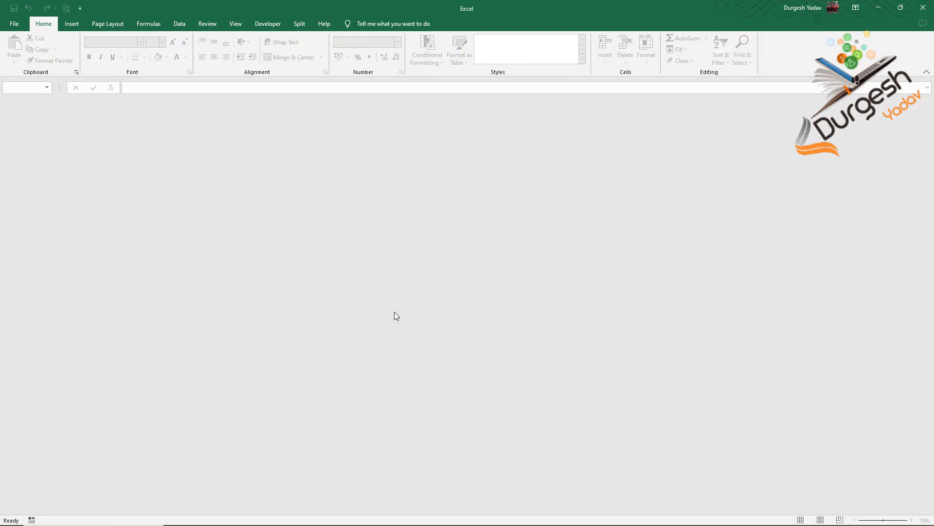
pyautogui.hotkey('ctrl', 'o')
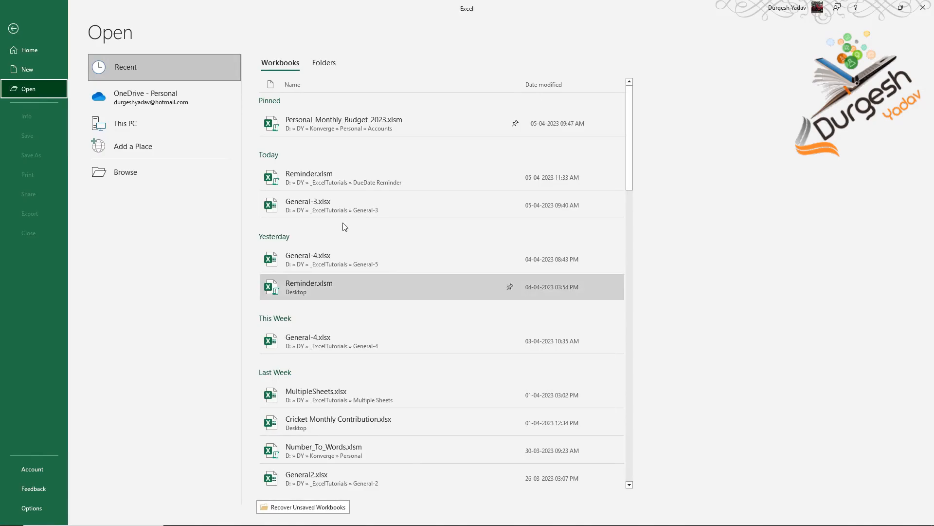
pyautogui.click(319, 178)
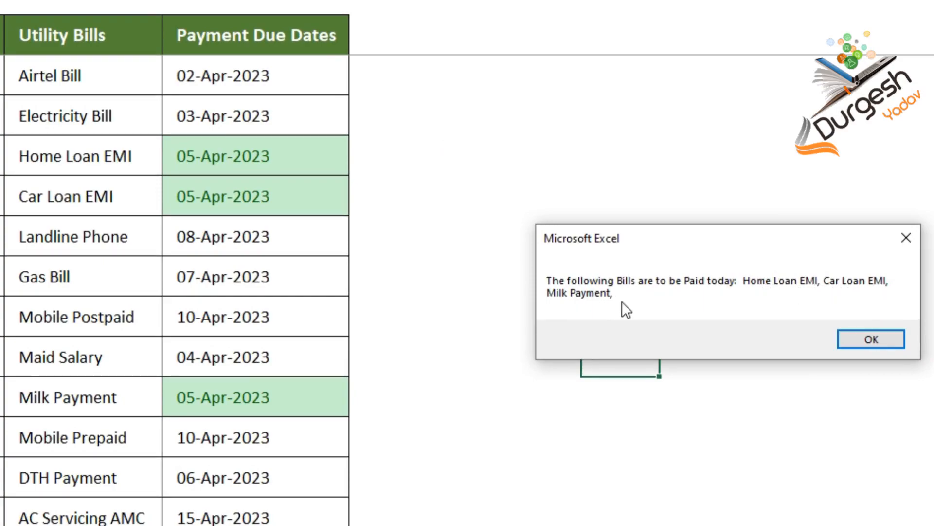
pyautogui.click(881, 340)
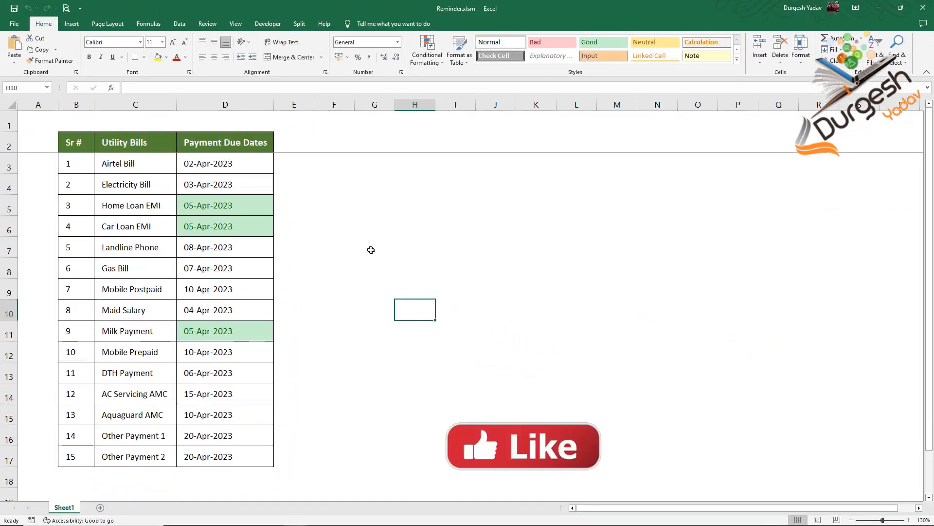
# - Set the Home Loan EMI due date in D5 back to 04-04-2023
pyautogui.click(191, 205)
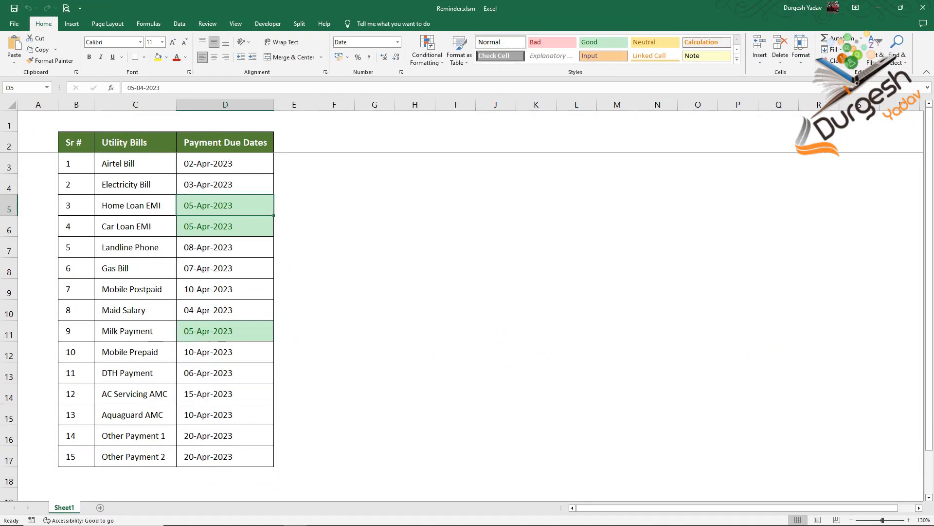
pyautogui.click(130, 88)
pyautogui.press('Delete')
pyautogui.write('4')
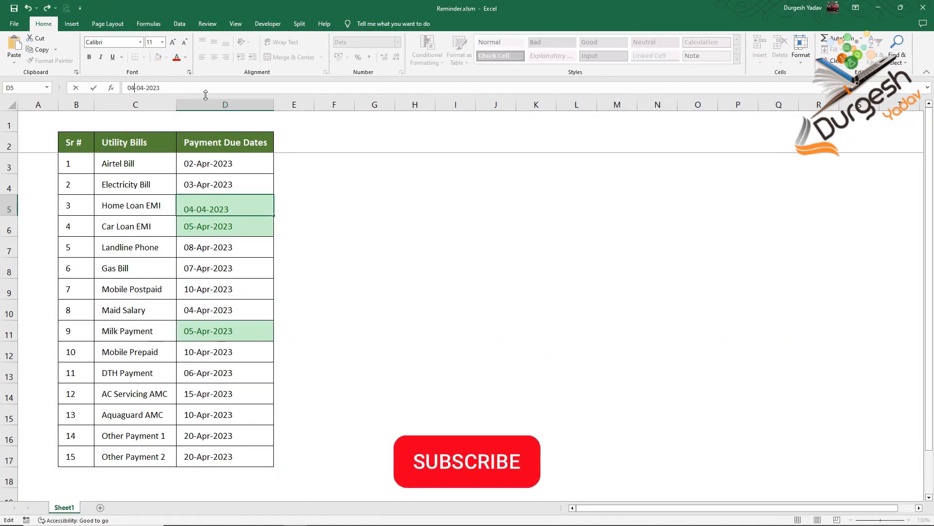
pyautogui.press('Return')
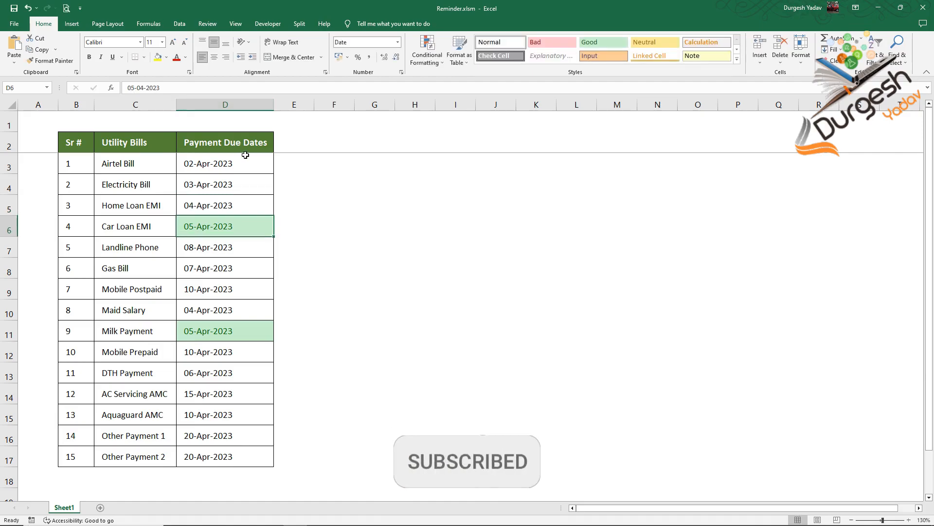
# - Set the Car Loan EMI due date in D6 back to 04-04-2023
pyautogui.click(130, 88)
pyautogui.press('Delete')
pyautogui.write('4')
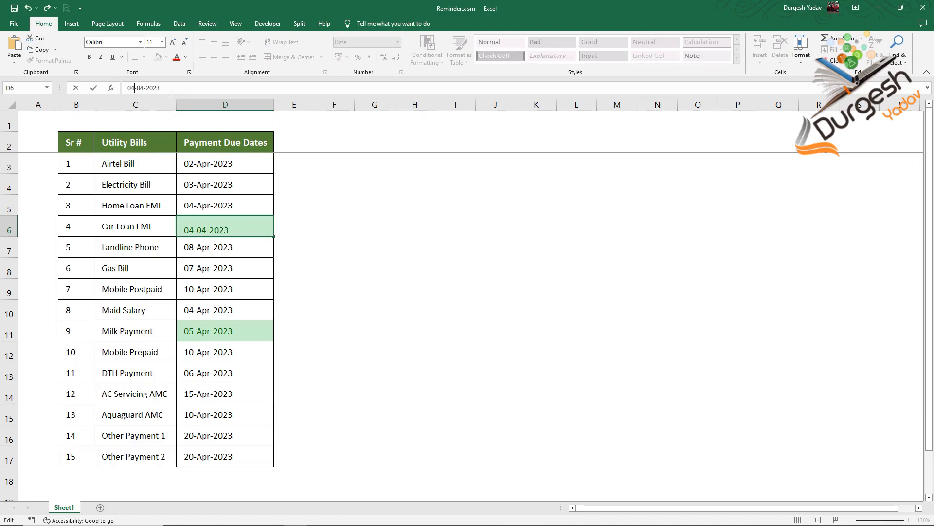
pyautogui.click(388, 274)
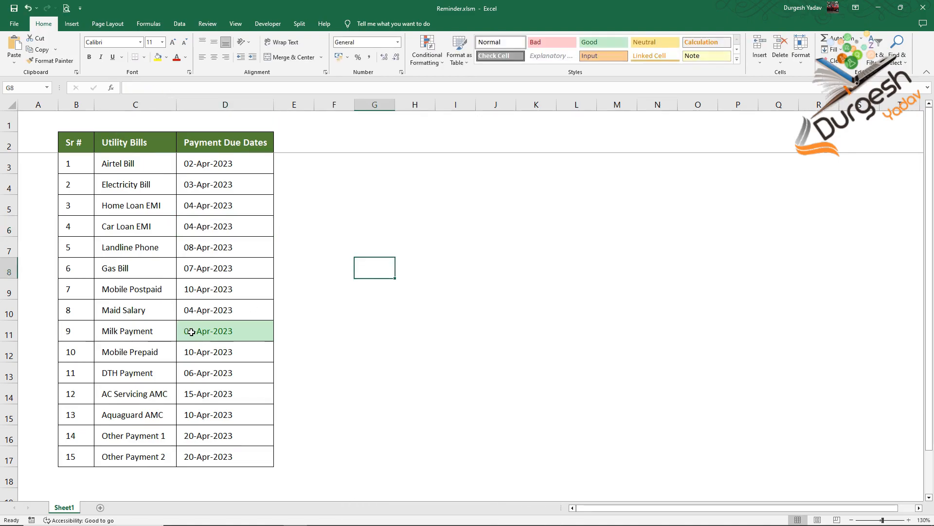
# - Set the Milk Payment due date in D11 to 04-04-2023
pyautogui.click(186, 328)
pyautogui.click(130, 88)
pyautogui.press('Delete')
pyautogui.write('4')
pyautogui.press('Return')
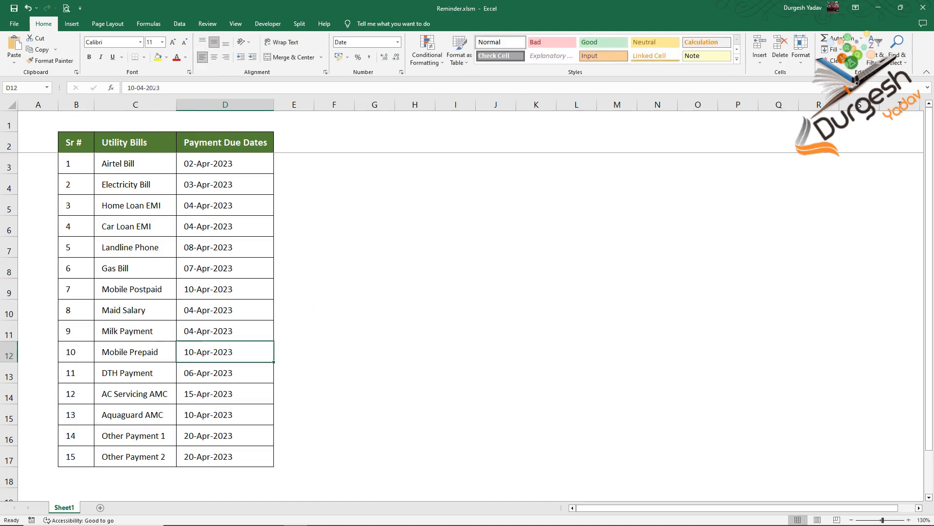
# - Change the Airtel Bill payment due date in D3 to 05-04-2023
pyautogui.click(187, 165)
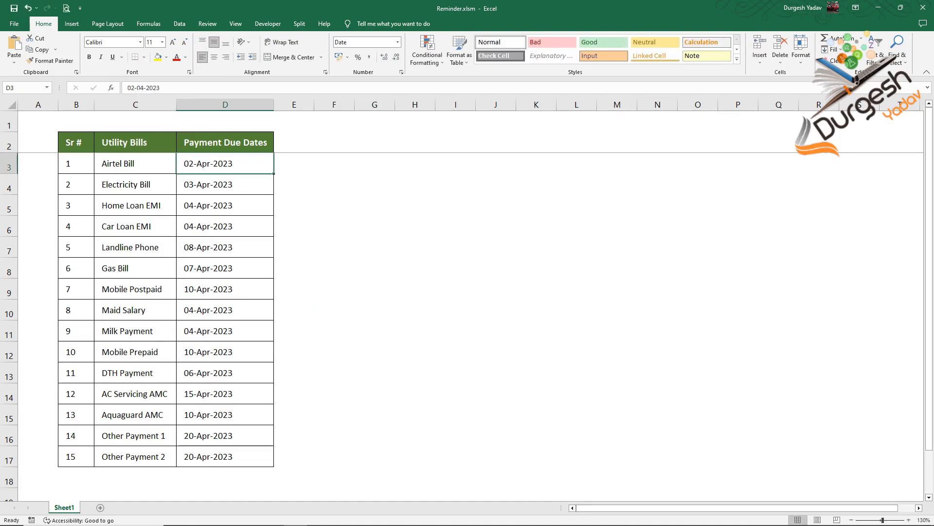
pyautogui.click(131, 88)
pyautogui.press('Delete')
pyautogui.write('5')
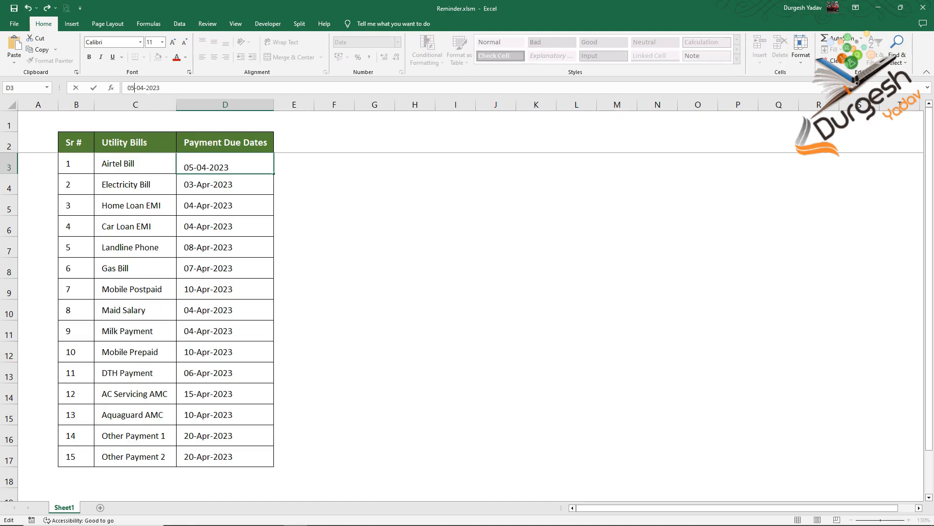
pyautogui.click(190, 288)
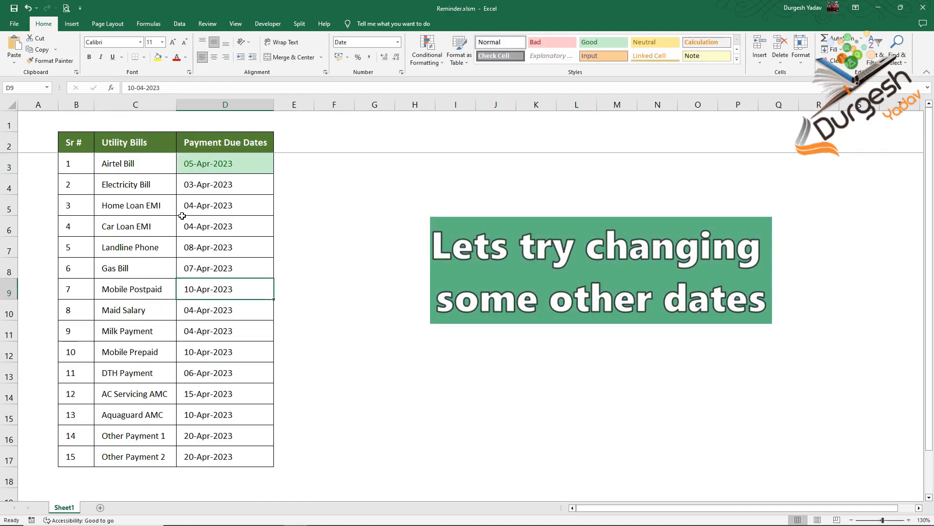
# - Change the Mobile Postpaid payment due date in D9 to 05-04-2023
pyautogui.click(131, 88)
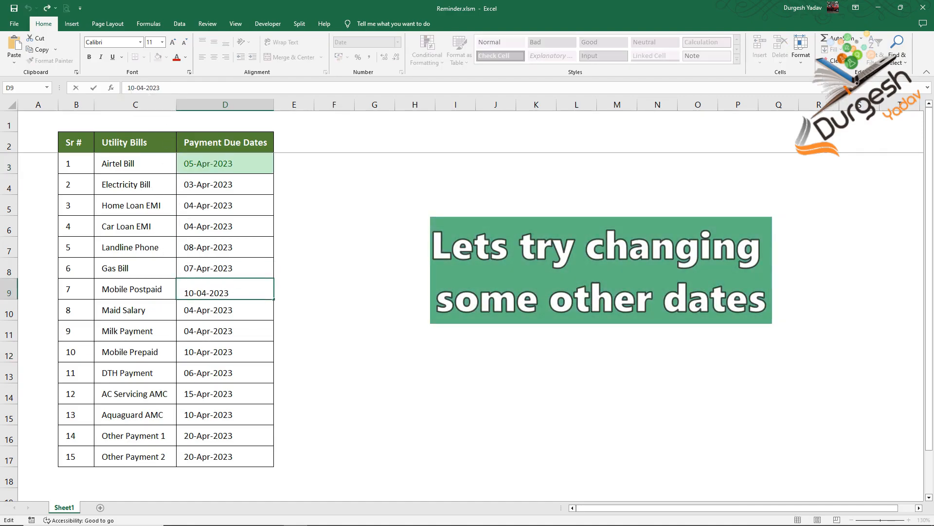
pyautogui.press('BackSpace')
pyautogui.press('BackSpace')
pyautogui.write('5')
pyautogui.press('Return')
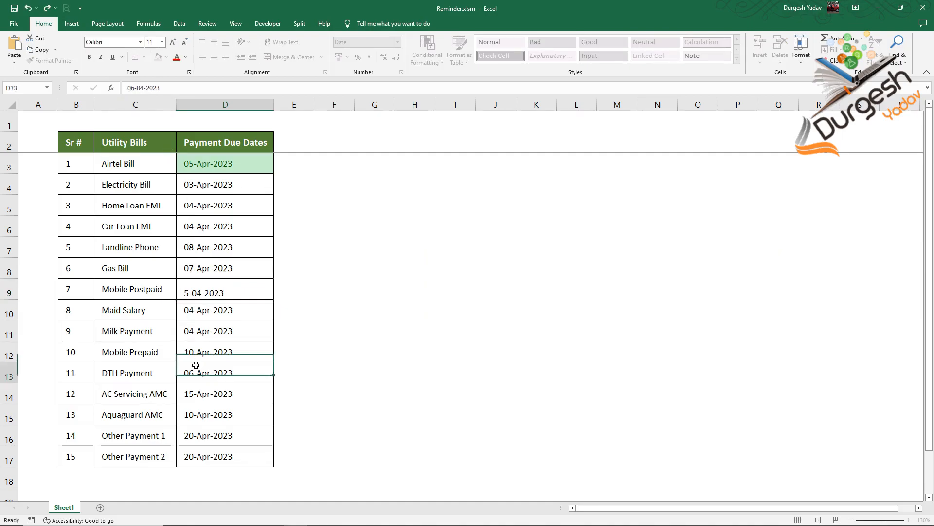
# - Change the DTH Payment due date in D13 to 05-04-2023
pyautogui.click(192, 371)
pyautogui.click(129, 88)
pyautogui.press('Delete')
pyautogui.write('5')
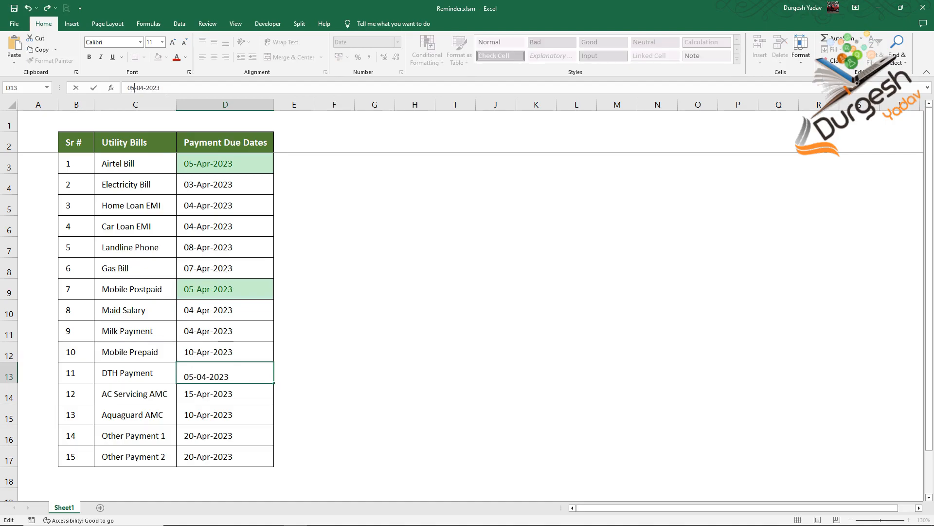
pyautogui.click(347, 340)
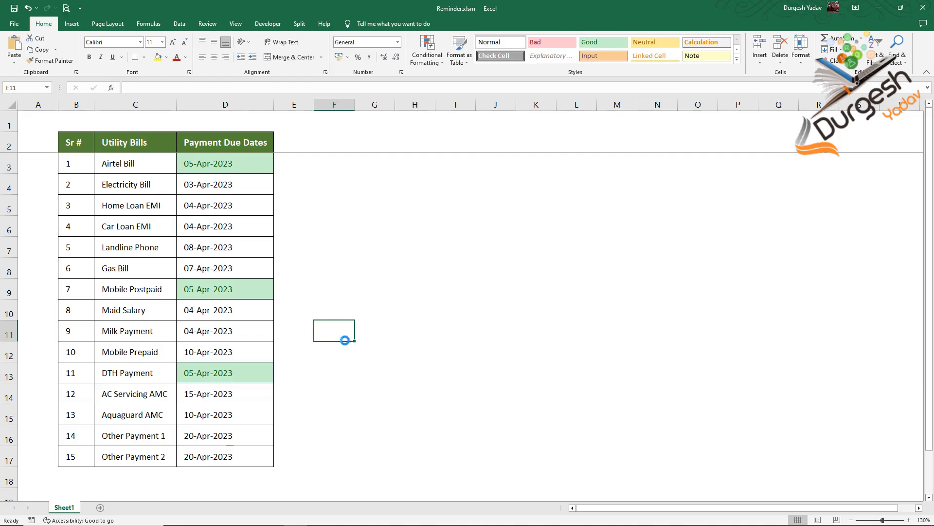
# - Close the workbook, reopen Reminder.xlsm from the DueDate Reminder folder, and dismiss the bill reminder popup
pyautogui.hotkey('ctrl', 'w')
pyautogui.hotkey('ctrl', 'o')
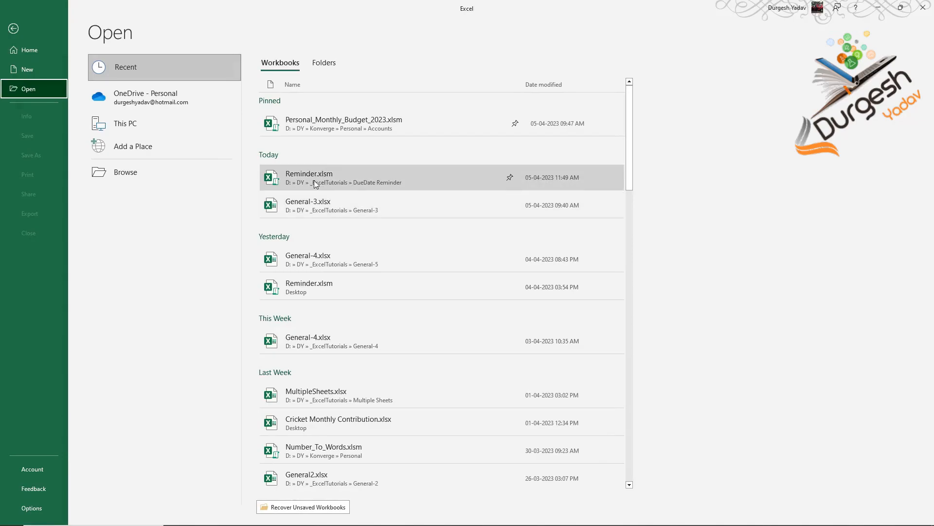
pyautogui.click(314, 180)
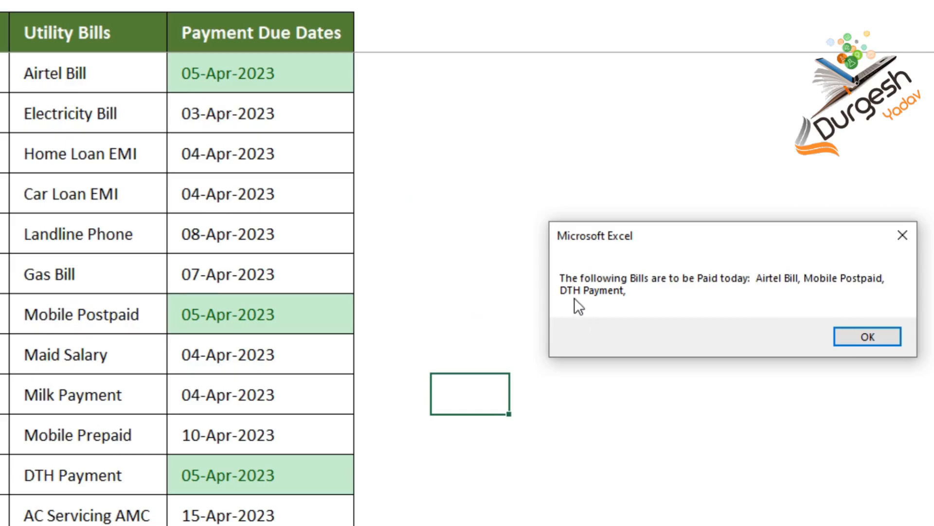
pyautogui.click(842, 336)
pyautogui.click(305, 163)
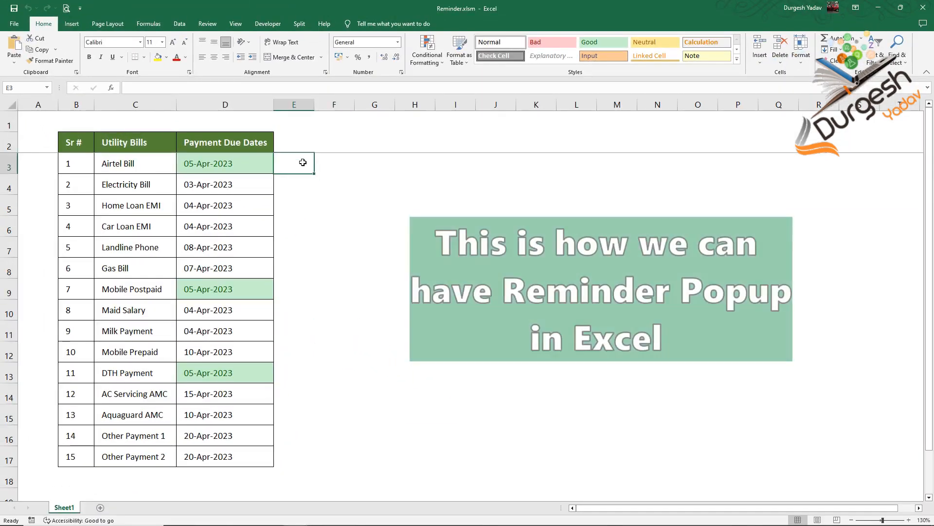